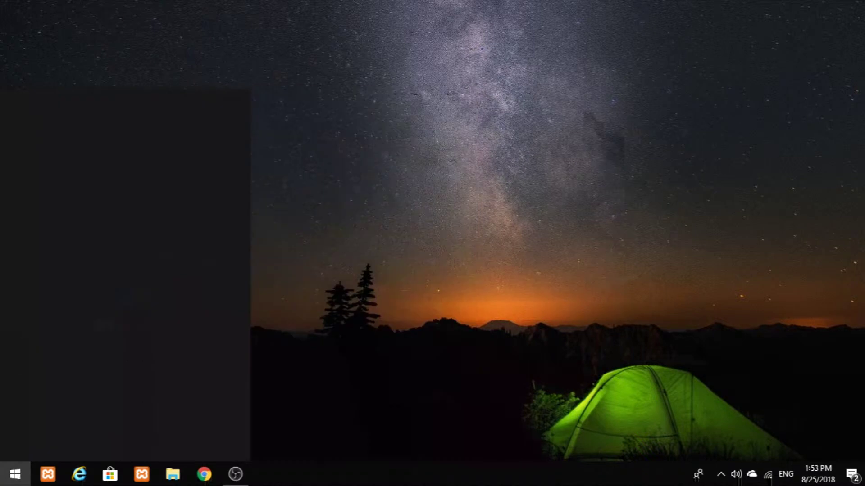
Open Notepad, write the heading "cara mengatasi disk 100%" in the blank note, and minimize the window.
key("Return")
type("cara mengatasi")
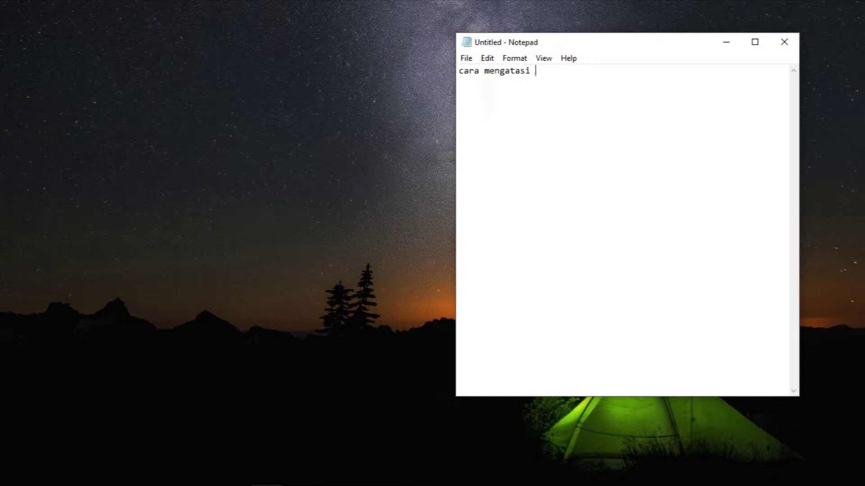
type(" disk 100%")
key("super")
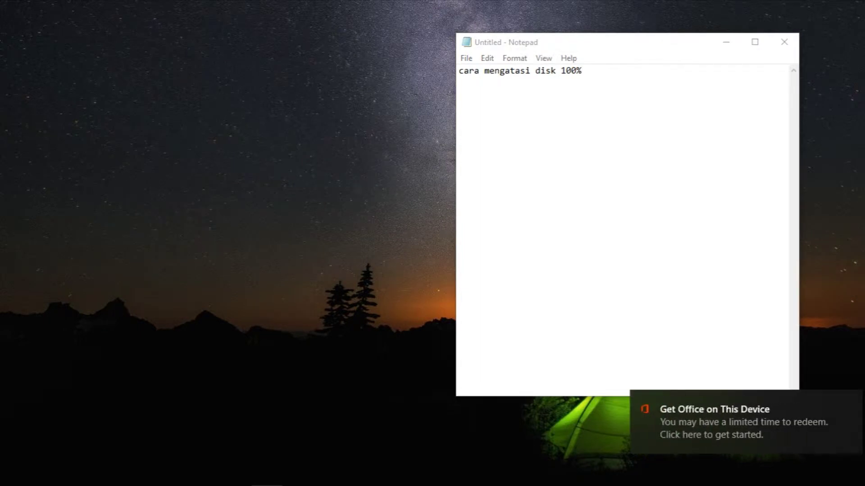
left_click(726, 42)
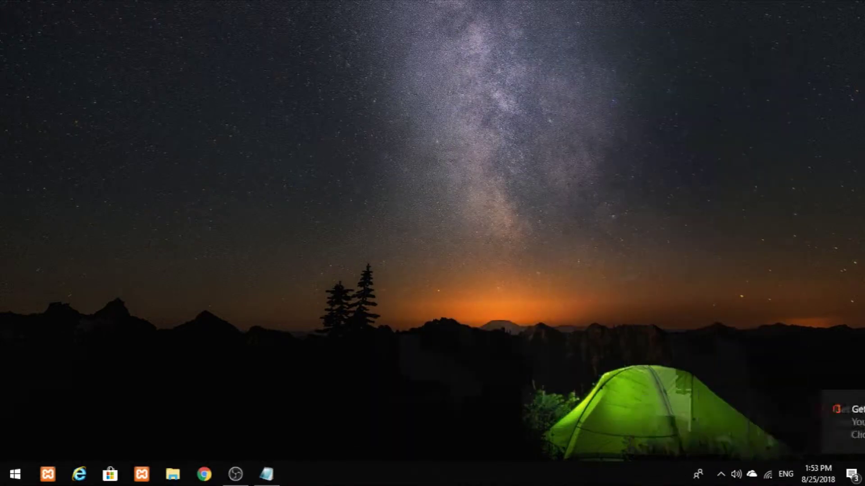
Open Task Manager and sort the running processes by disk usage, highest first.
right_click(330, 469)
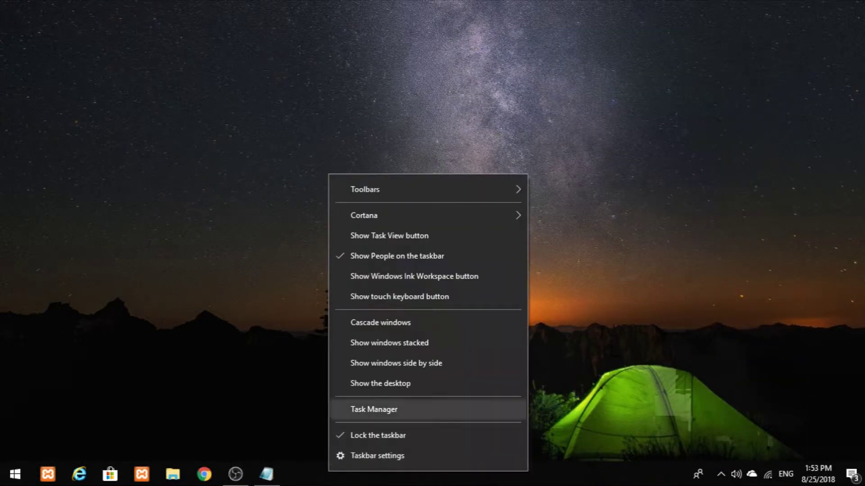
left_click(375, 409)
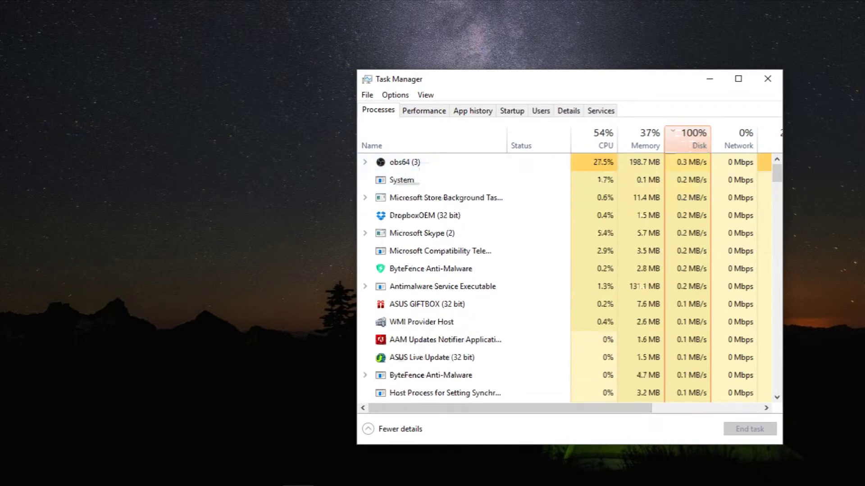
left_click(688, 140)
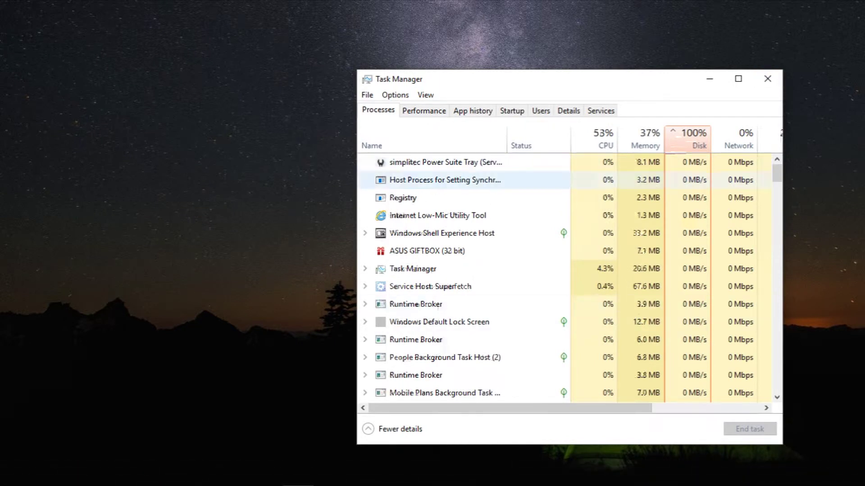
left_click(495, 216)
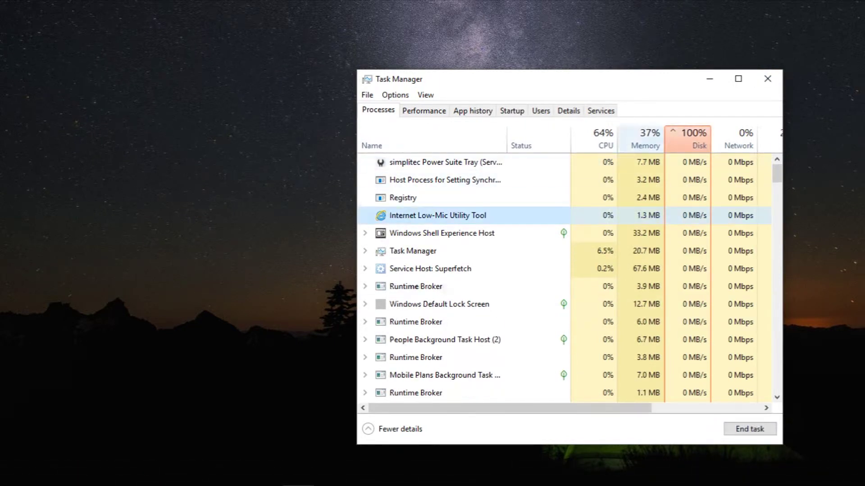
left_click(644, 140)
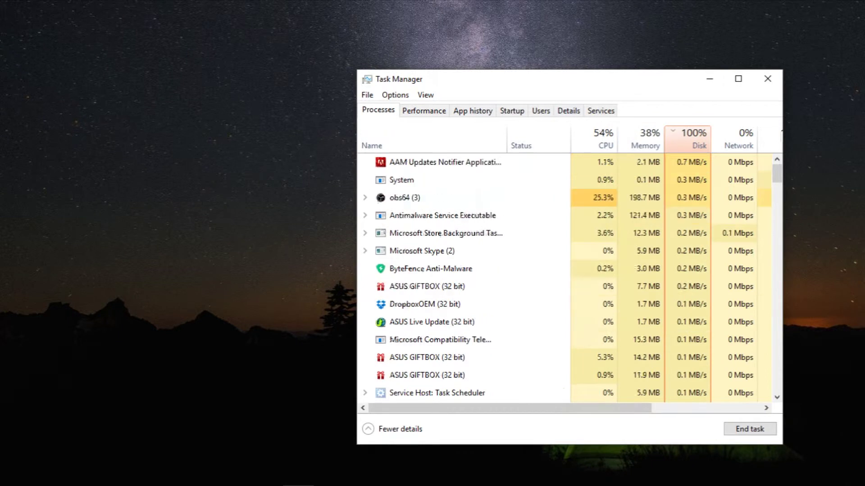
Look through Task Manager's performance, app history, startup, users, services and details views, and return to the process list.
left_click(424, 110)
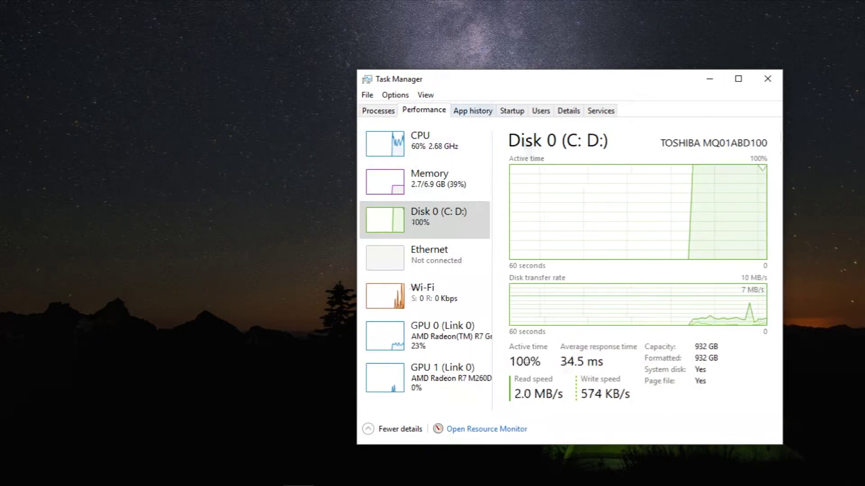
left_click(472, 110)
left_click(512, 110)
left_click(540, 111)
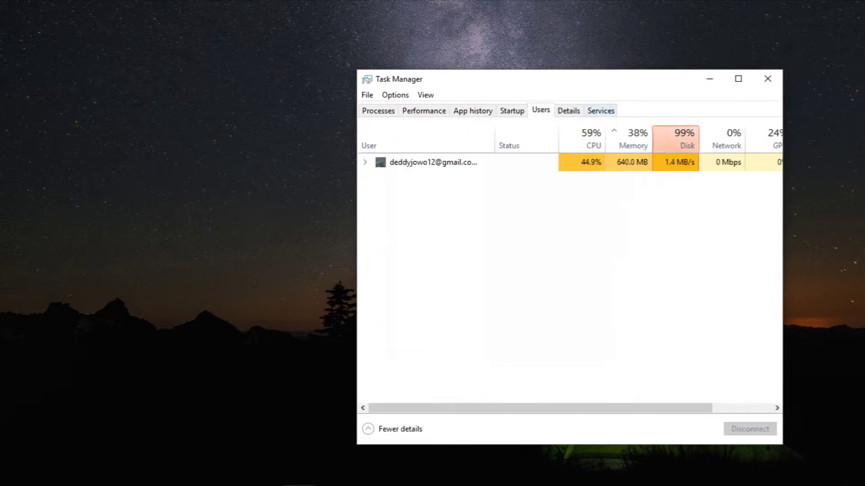
left_click(600, 111)
left_click(568, 110)
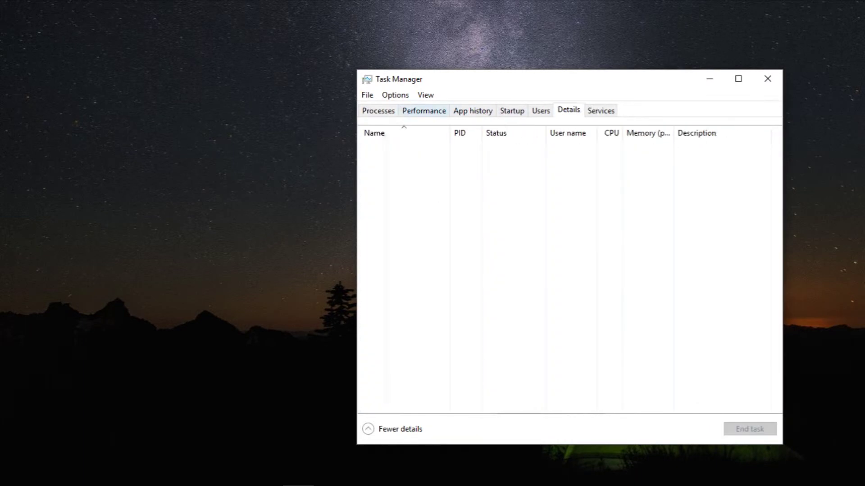
left_click(378, 111)
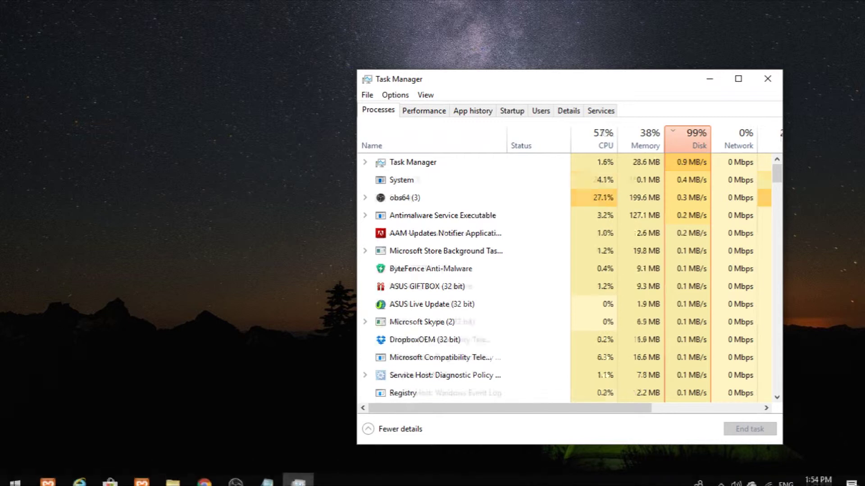
Switch to Notepad, add the line "1. windows + R" below the heading, and minimize the note.
key("alt+Tab")
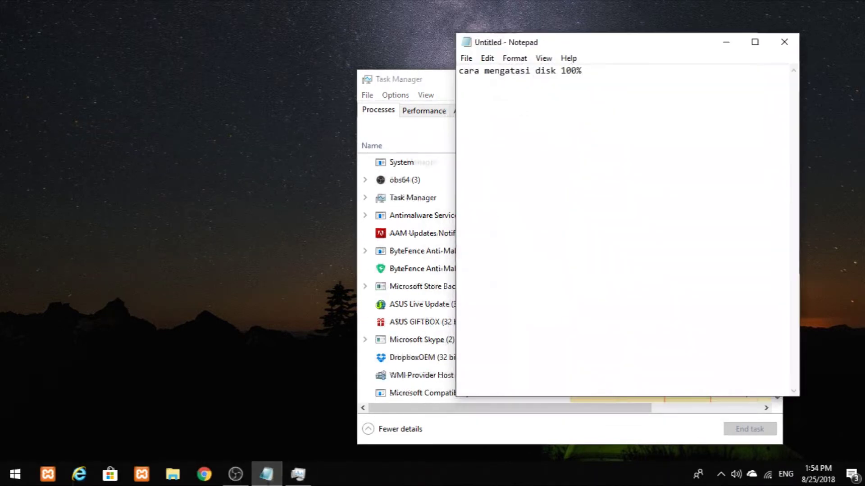
type("1. ")
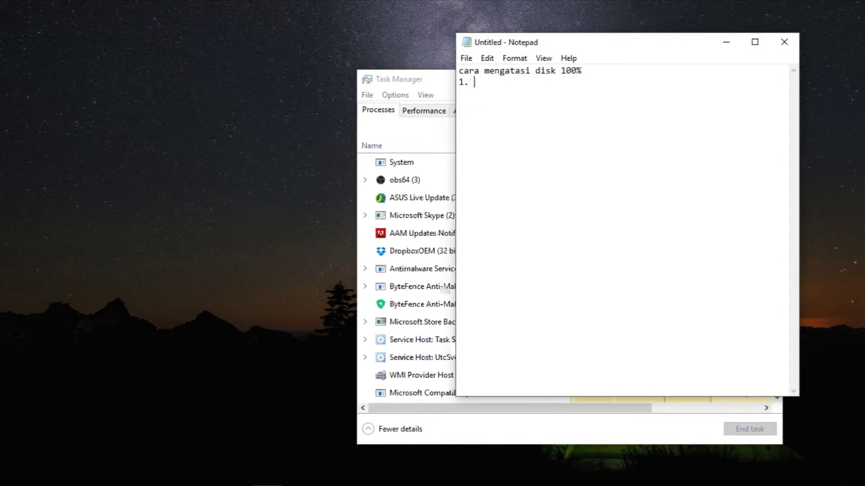
type("windows + R")
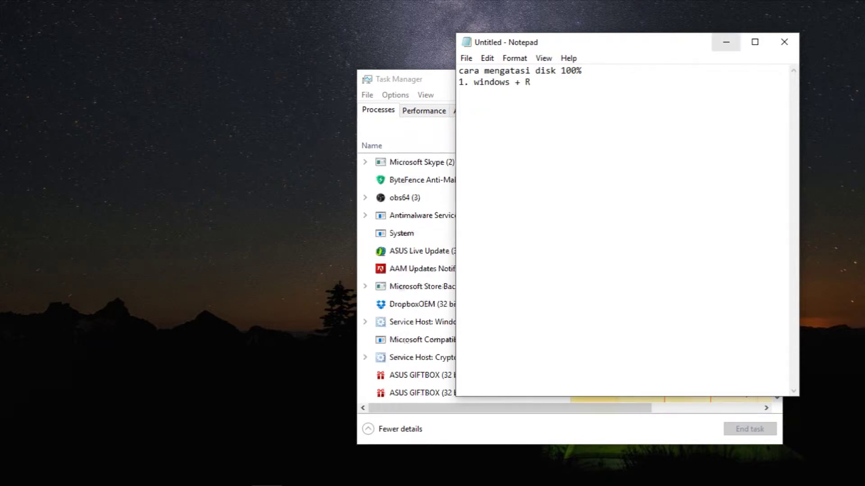
left_click(726, 42)
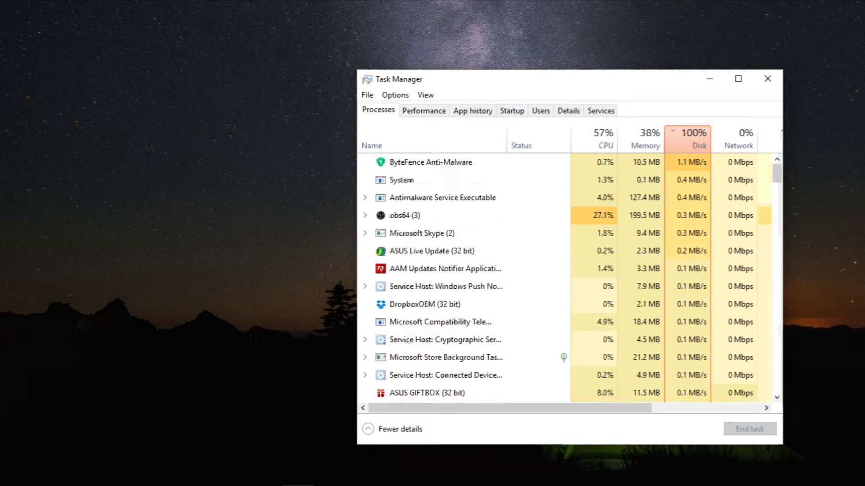
Open the Run dialog and choose the earlier command Services.msc from its history.
key("super+r")
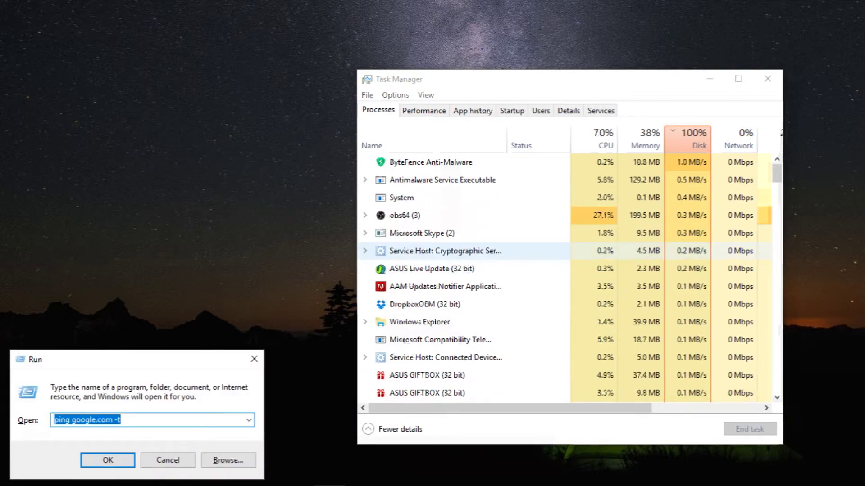
key("Down")
key("Down")
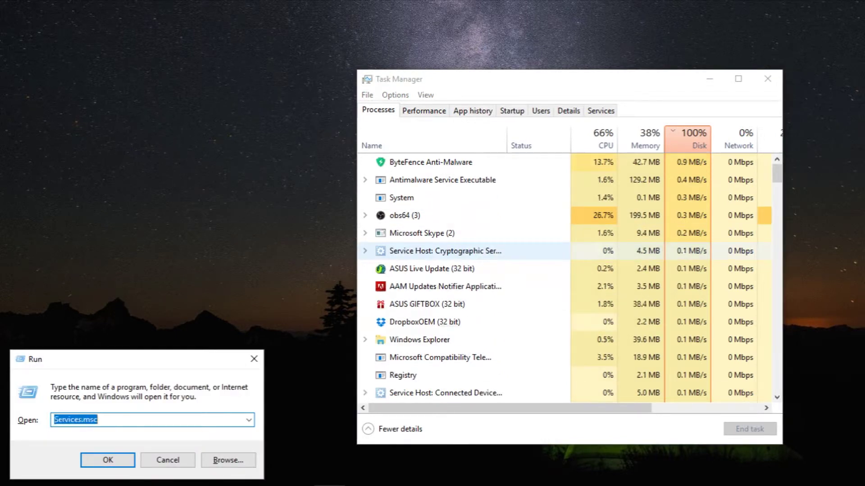
Switch to Notepad and add the line "2. ketikkan service.msc" to the note.
mouse_move(110, 485)
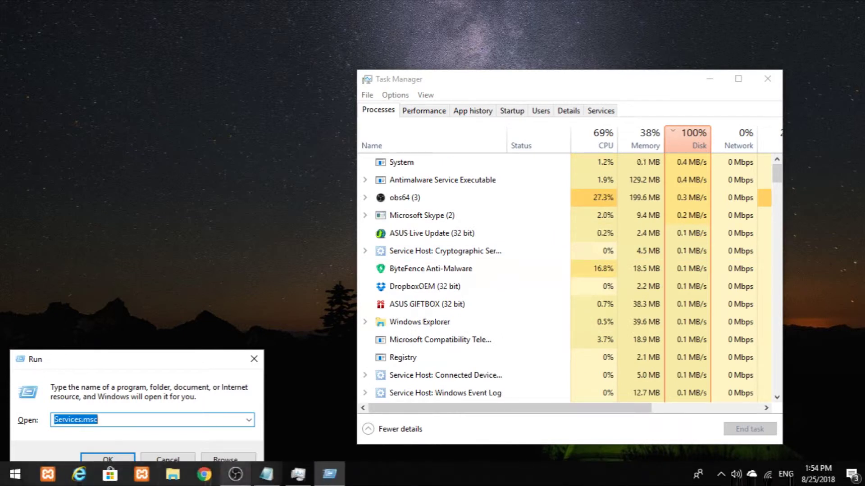
left_click(266, 475)
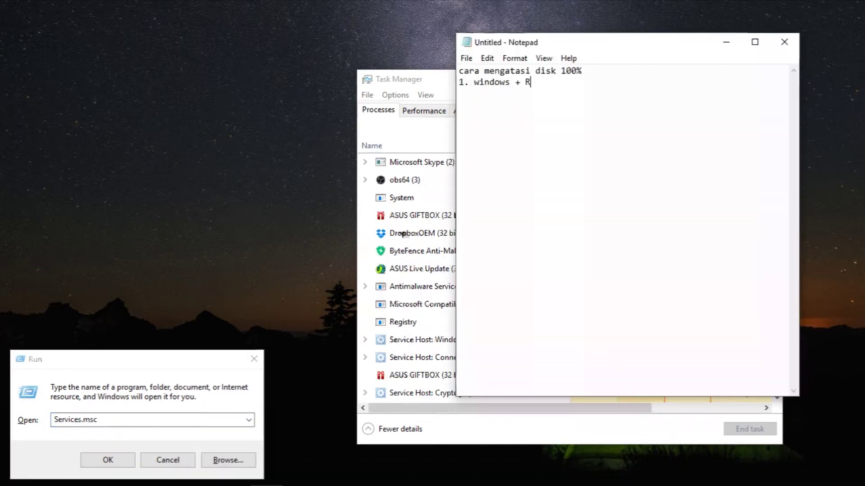
type("2. ")
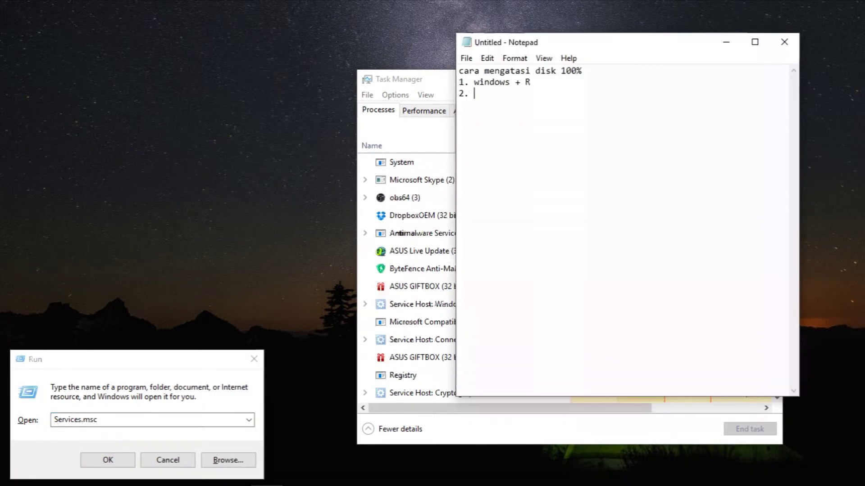
type("ketikkan se")
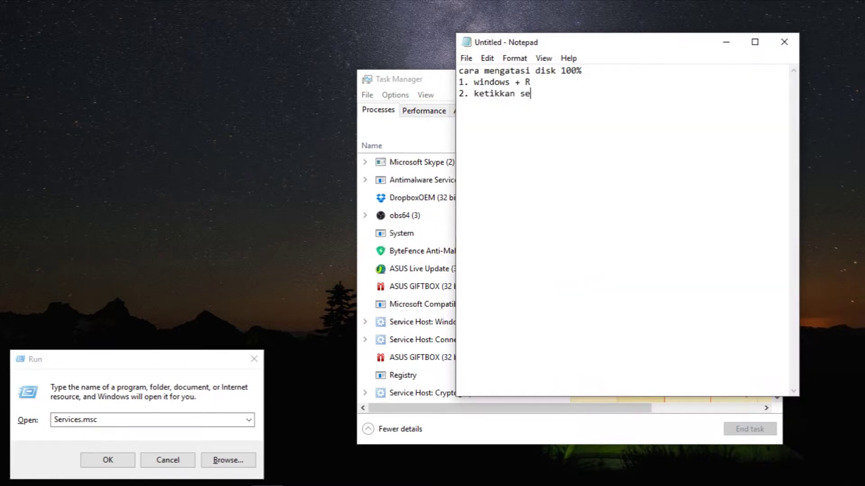
type("rvice")
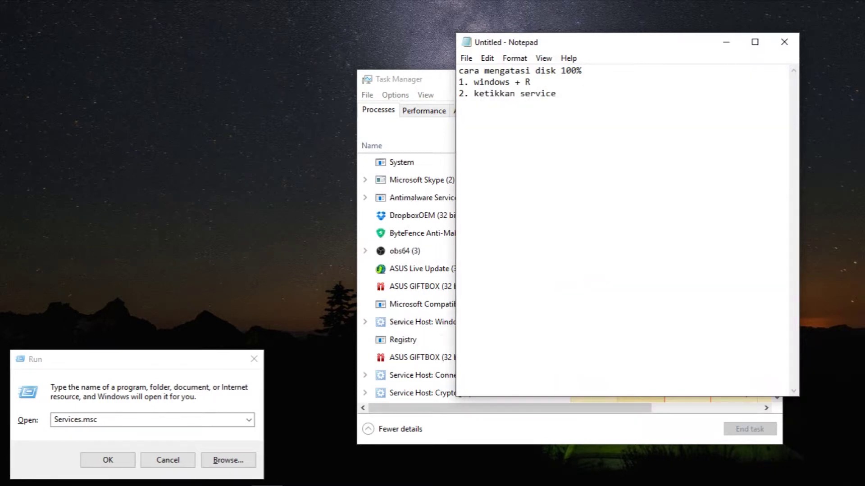
type(".msc")
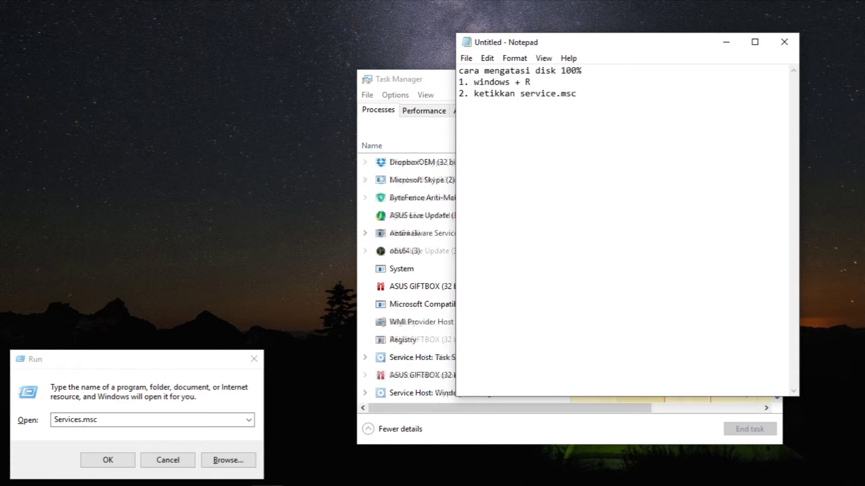
Return to the Run dialog and execute Services.msc to open the Services console.
key("alt+Tab")
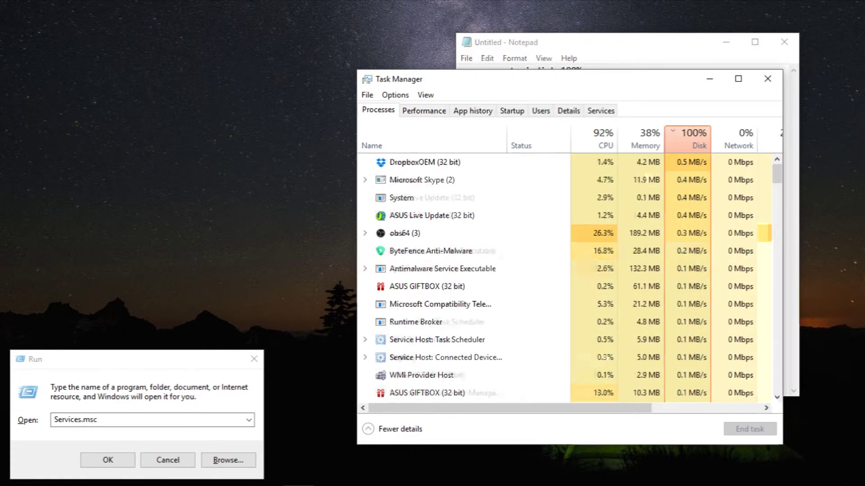
key("alt+Tab")
key("Return")
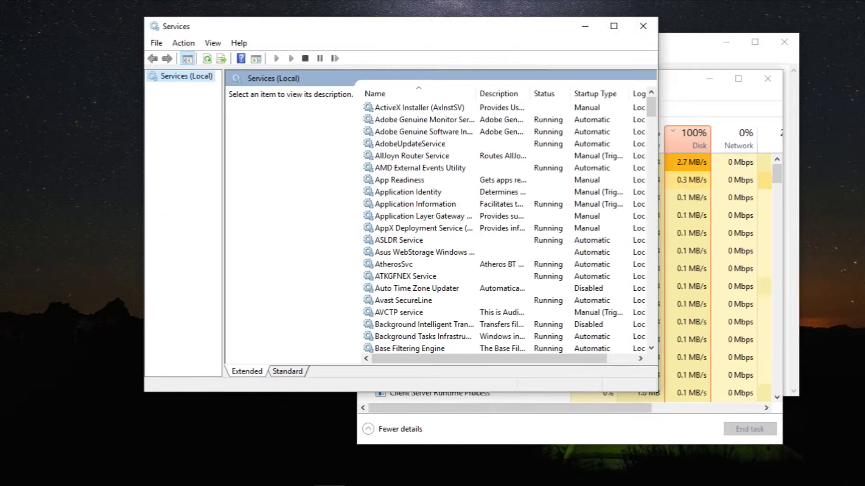
Switch to Notepad, add the line "3. ikuti stepnyapelan-pelan" to the note, and minimize it.
left_click(266, 474)
key("Return")
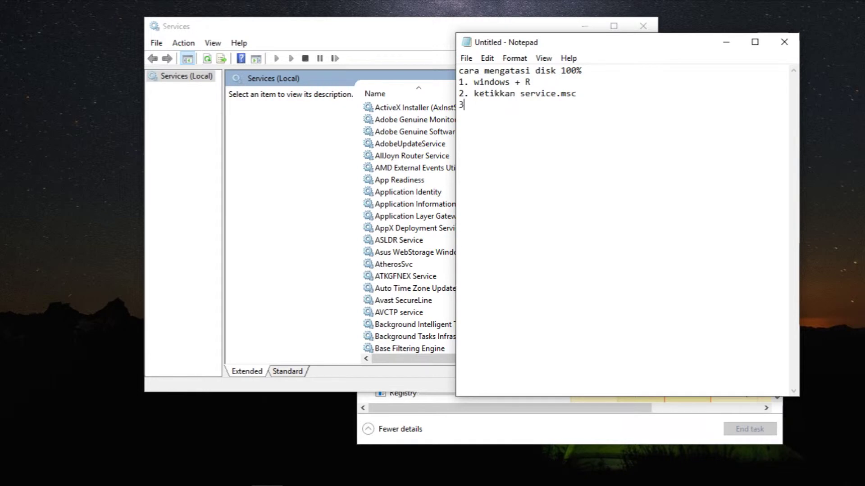
type("3. ikuti stepnyape")
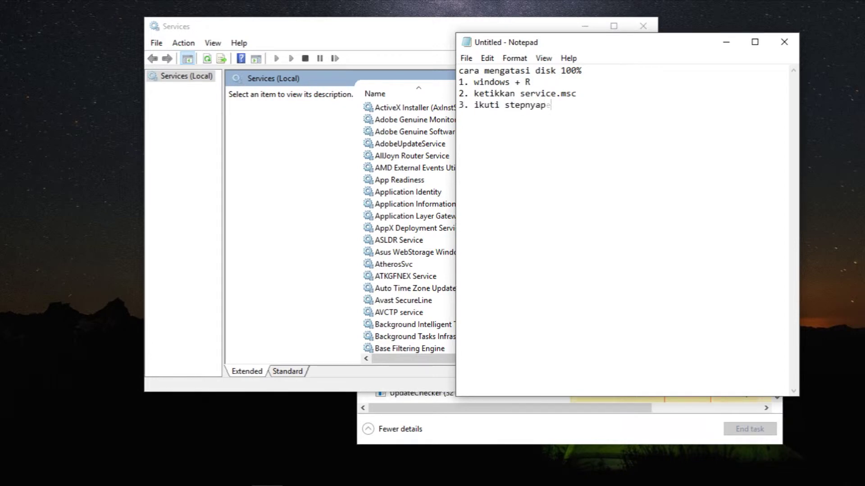
type("lan-pelan")
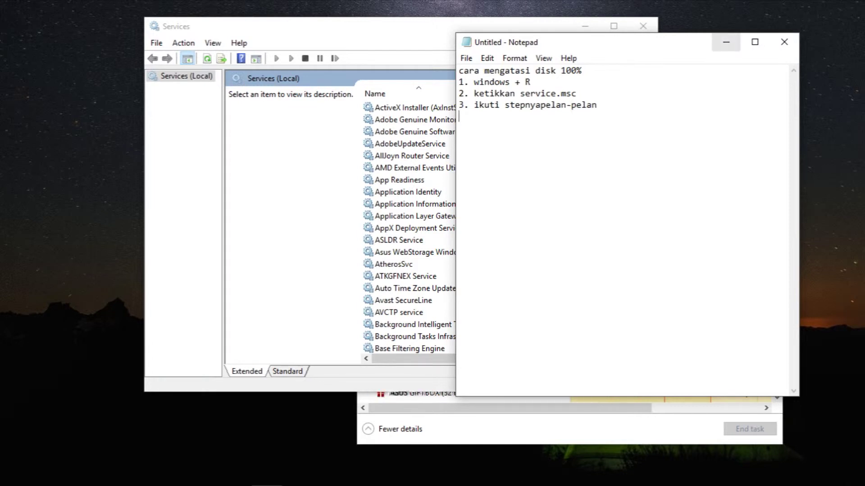
left_click(726, 42)
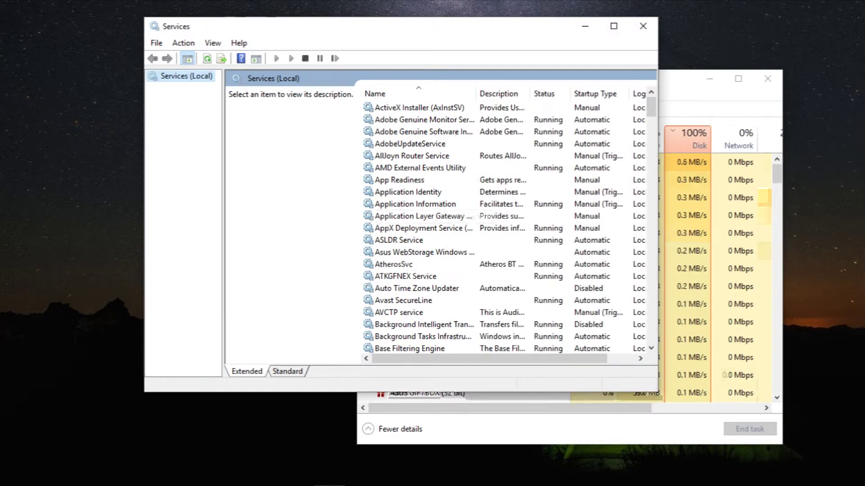
Set the Background Intelligent Transfer Service's startup type to Disabled, view its recovery settings and confirm the properties.
left_click(423, 289)
key("Down")
key("Down")
key("Down")
key("Down")
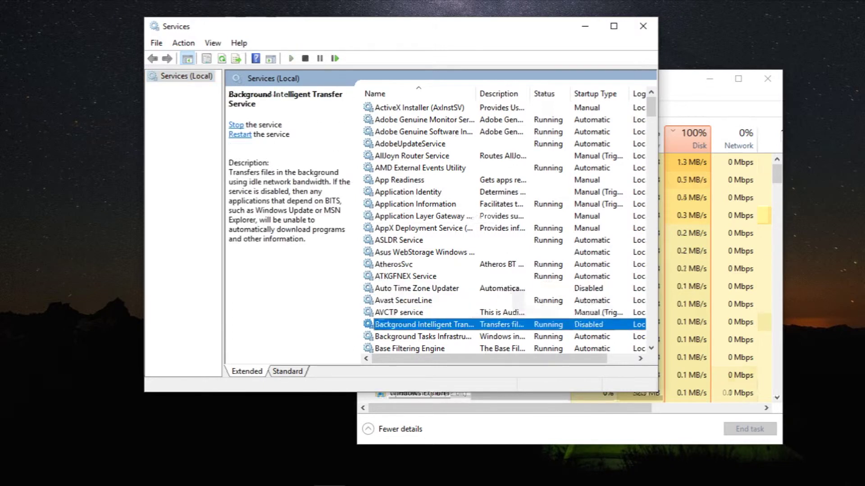
key("Up")
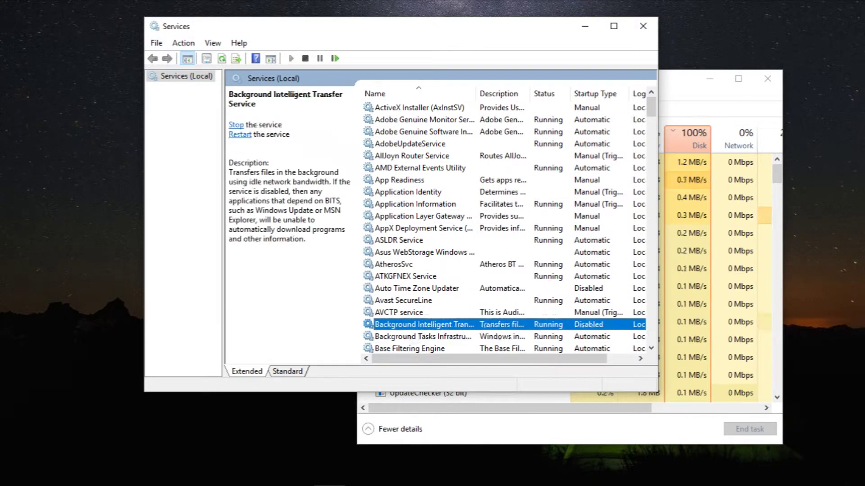
key("Return")
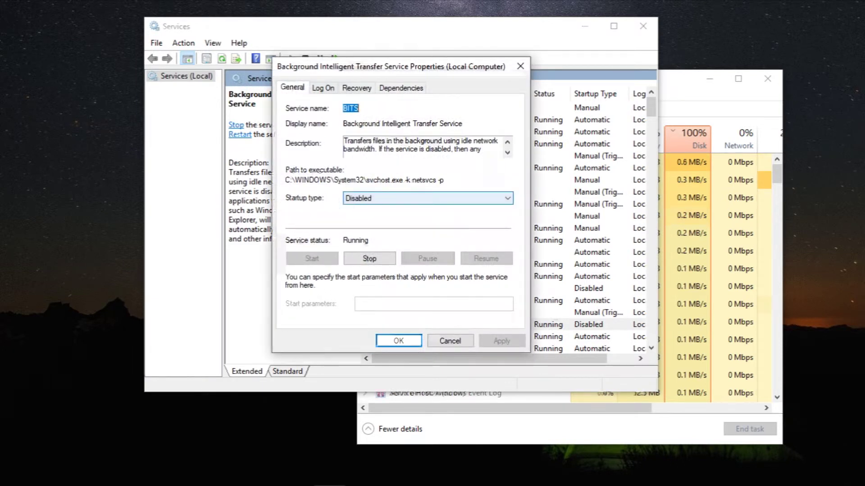
left_click(428, 198)
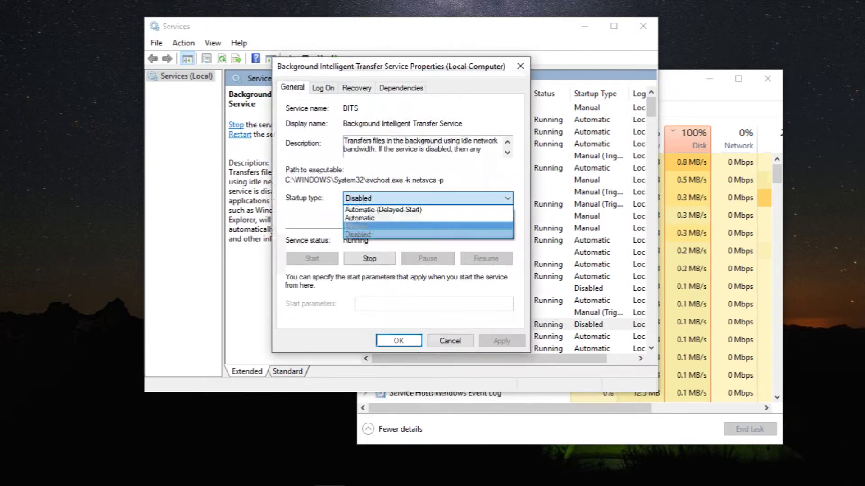
key("Return")
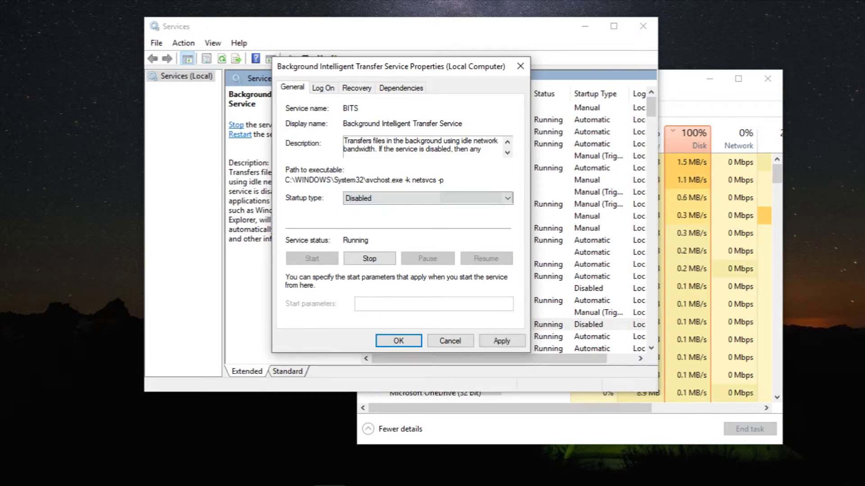
left_click(356, 87)
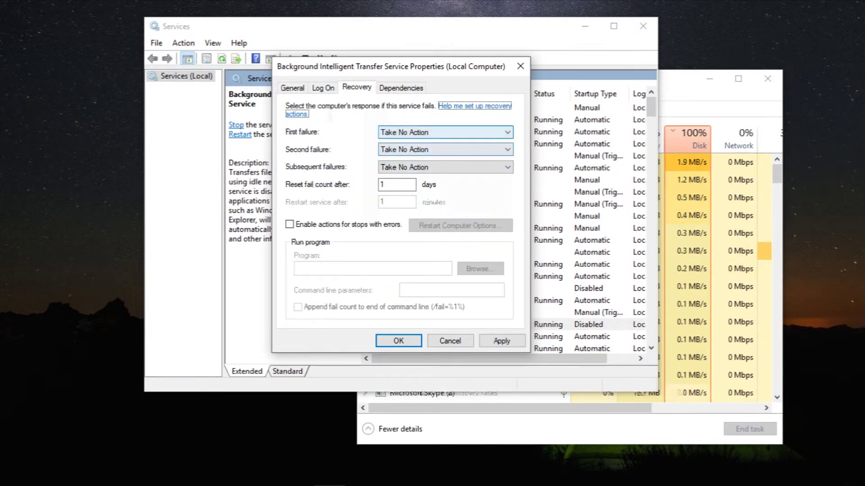
left_click(399, 341)
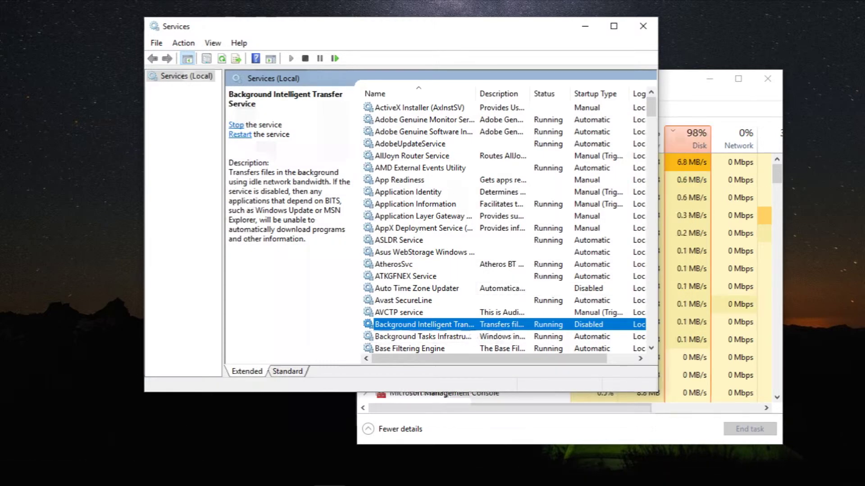
Reopen the Background Intelligent Transfer Service's properties, set the first failure response to Take No Action and confirm.
key("Return")
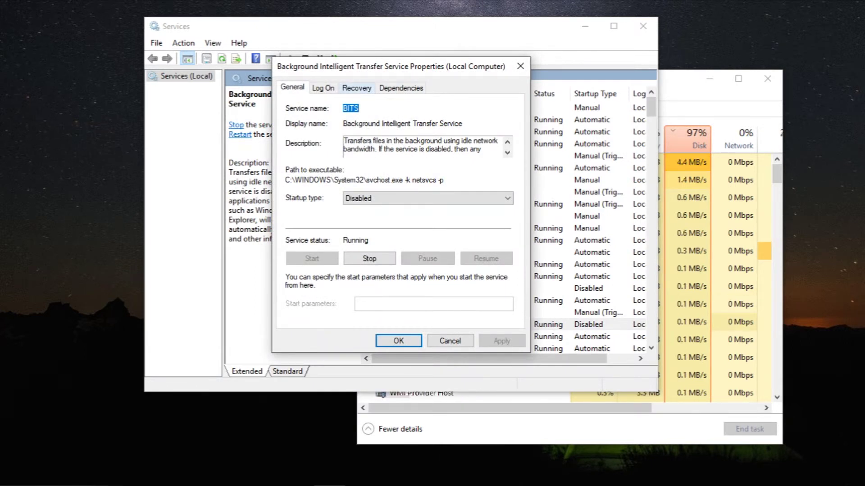
left_click(356, 88)
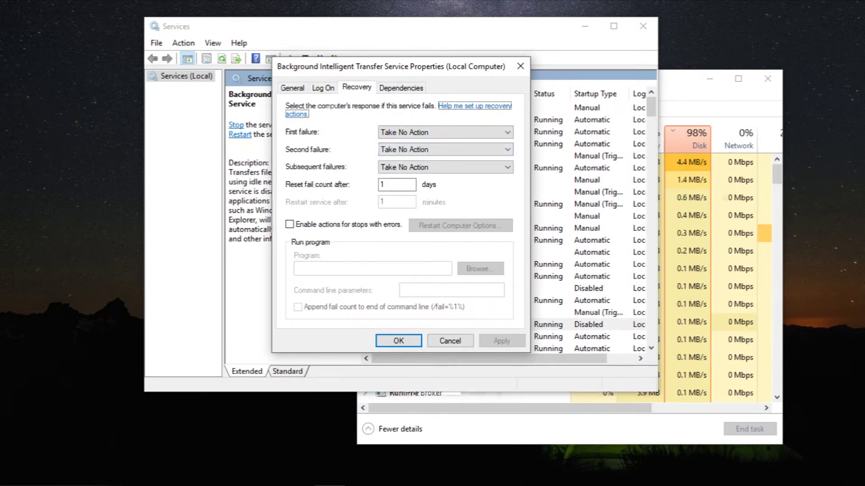
left_click(396, 132)
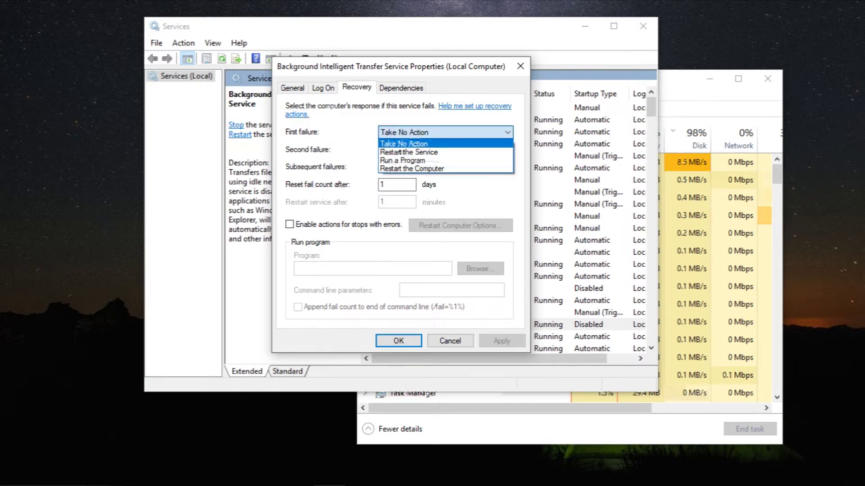
left_click(404, 144)
left_click(501, 341)
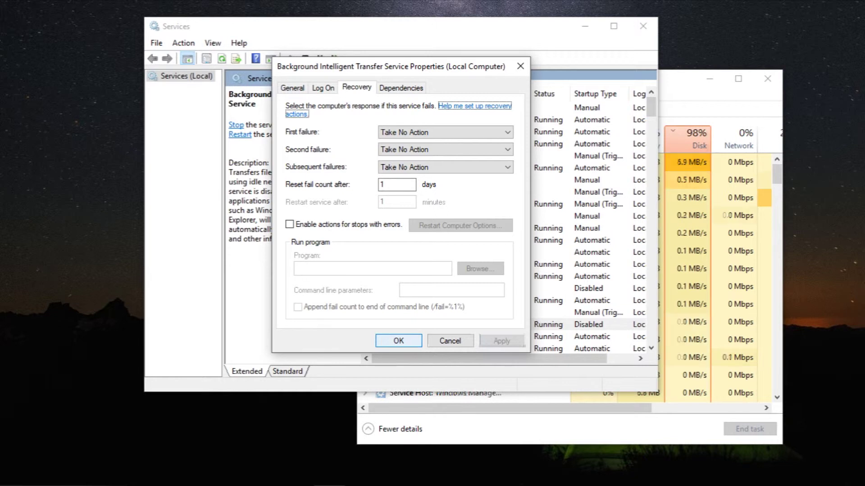
key("Return")
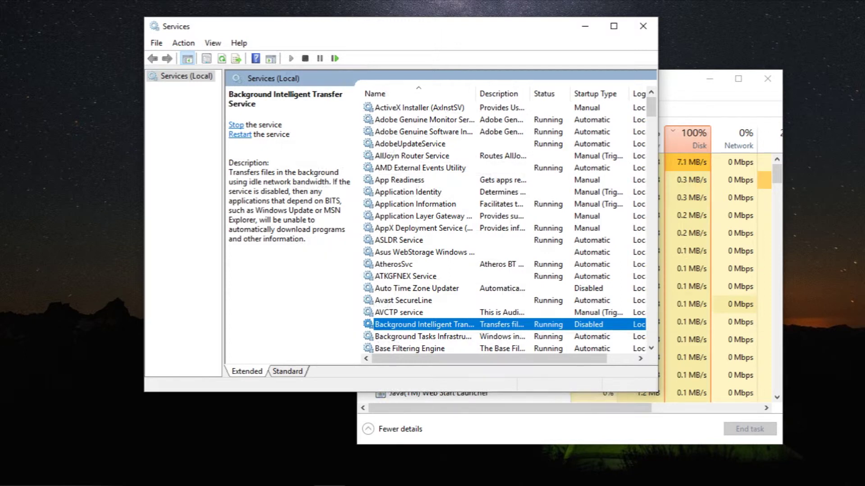
Inspect the general and recovery settings of the Background Tasks Infrastructure Service and close its properties.
double_click(423, 337)
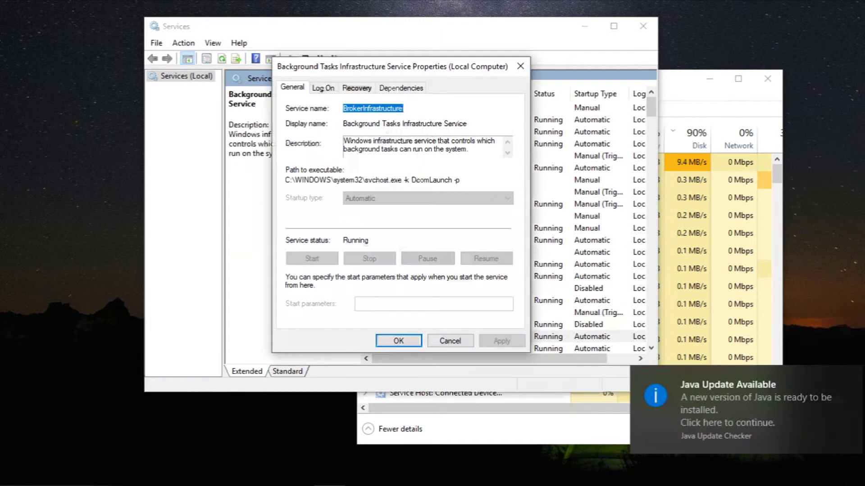
left_click(356, 88)
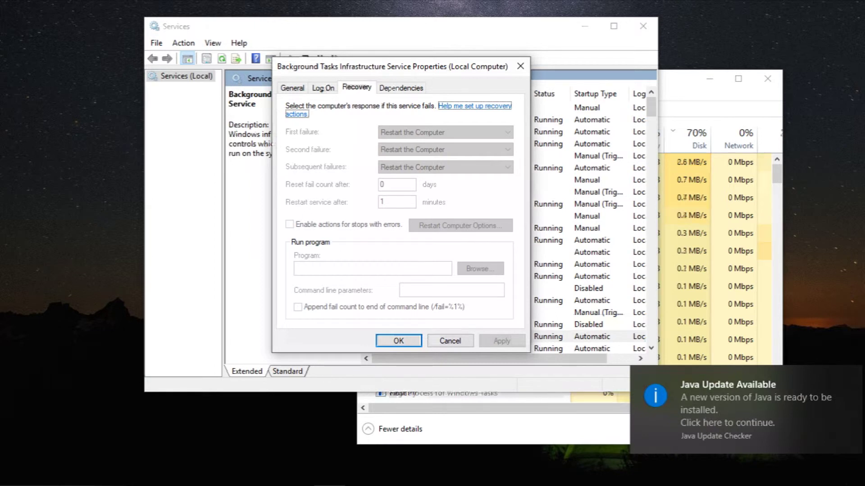
key("Return")
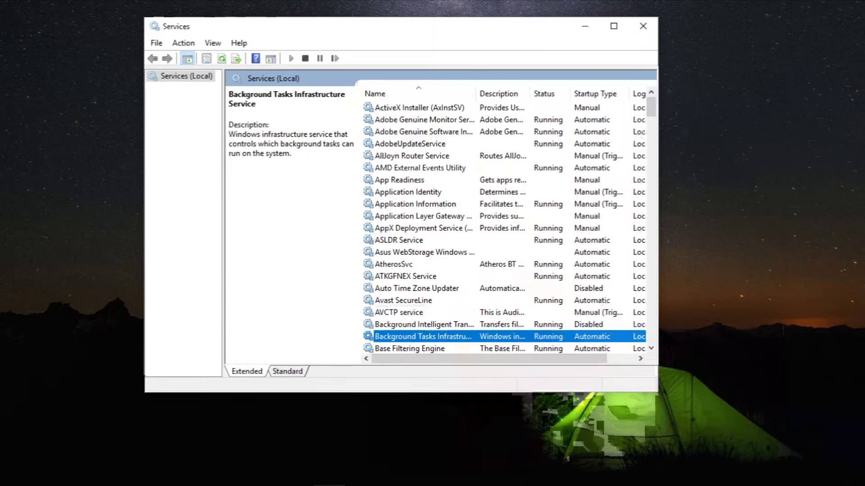
In the Standard view, set Background Intelligent Transfer Service's startup type to Automatic (Delayed Start), and check disk usage in Task Manager.
left_click(287, 371)
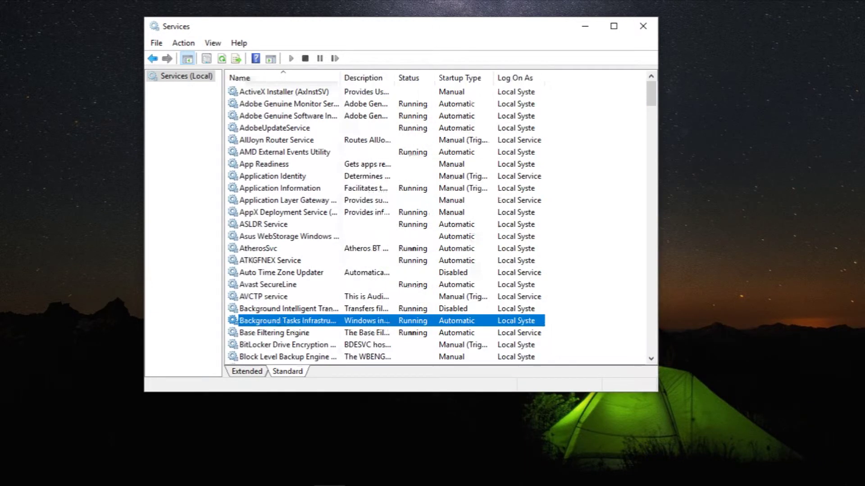
double_click(288, 309)
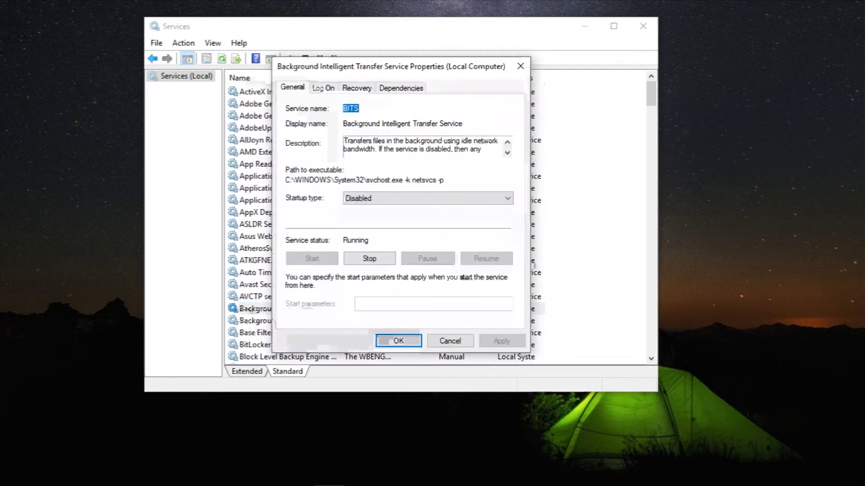
left_click(427, 199)
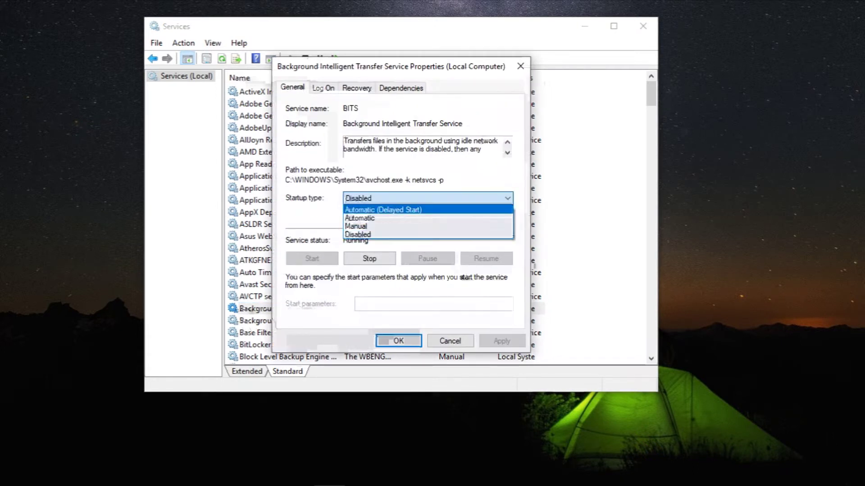
left_click(383, 210)
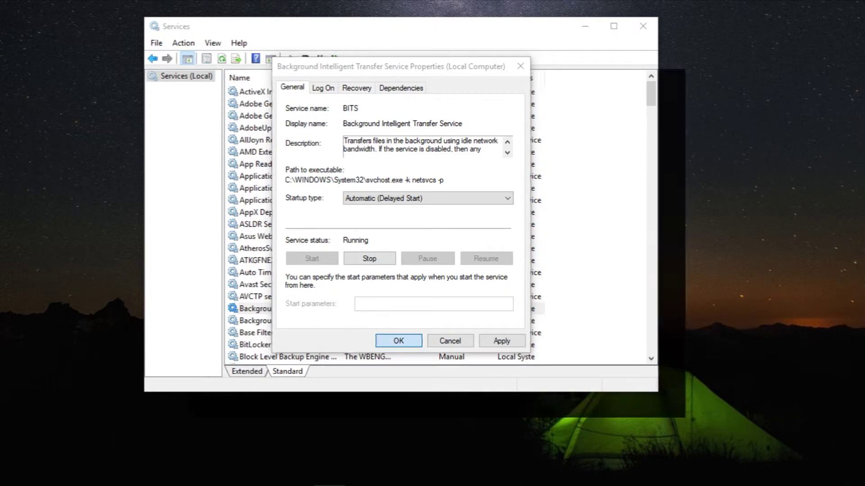
left_click(398, 341)
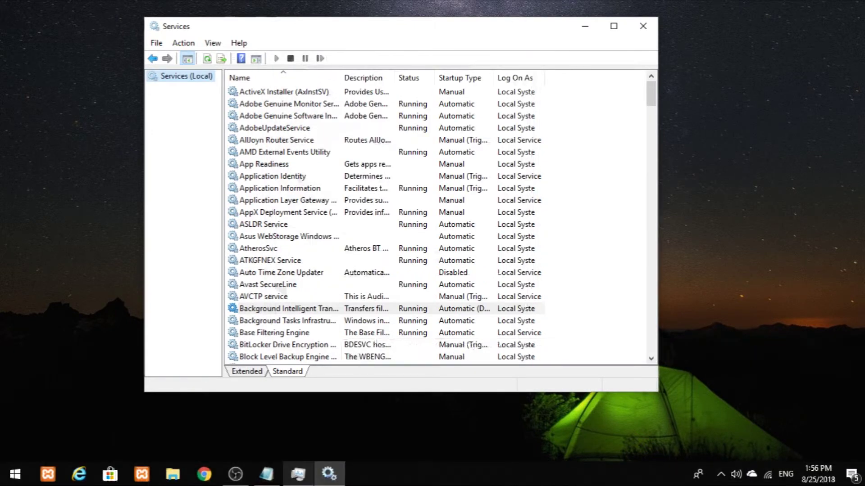
left_click(299, 475)
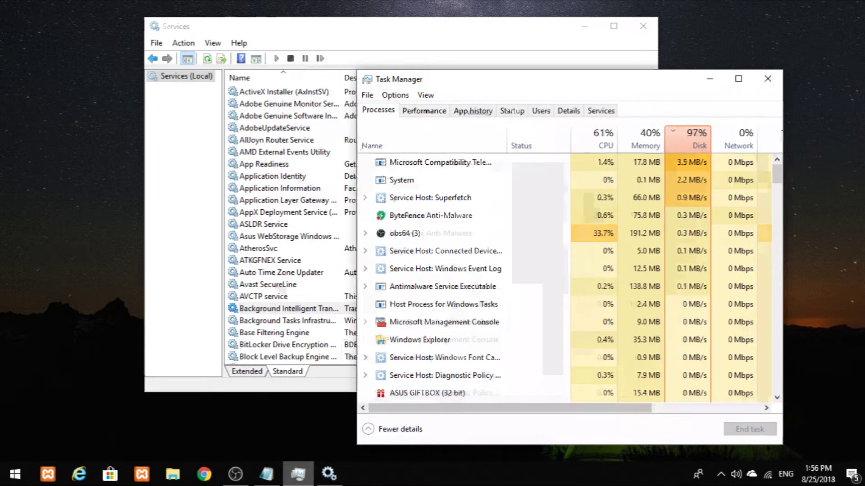
left_click(298, 474)
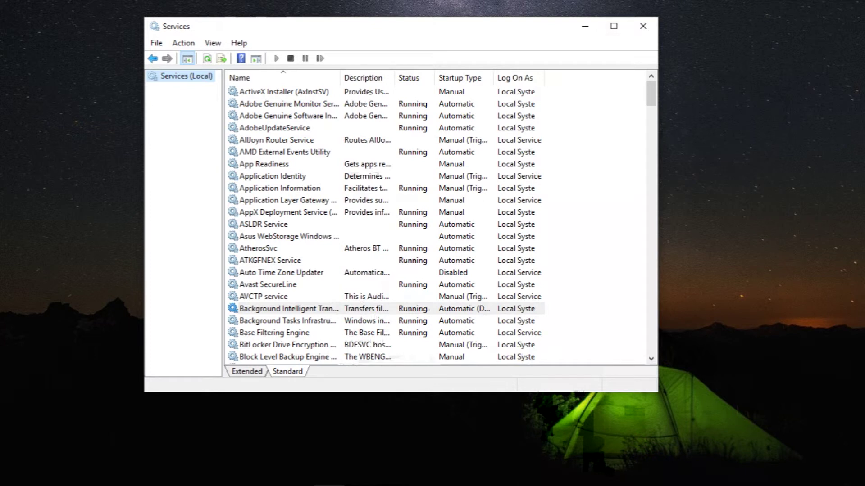
Set the Background Intelligent Transfer Service's startup type back to Disabled, apply the change and close the Services console.
double_click(289, 309)
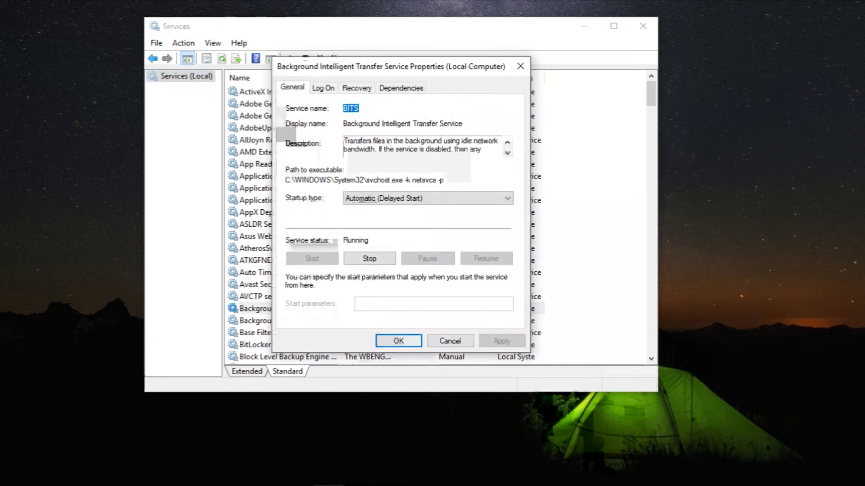
left_click(427, 199)
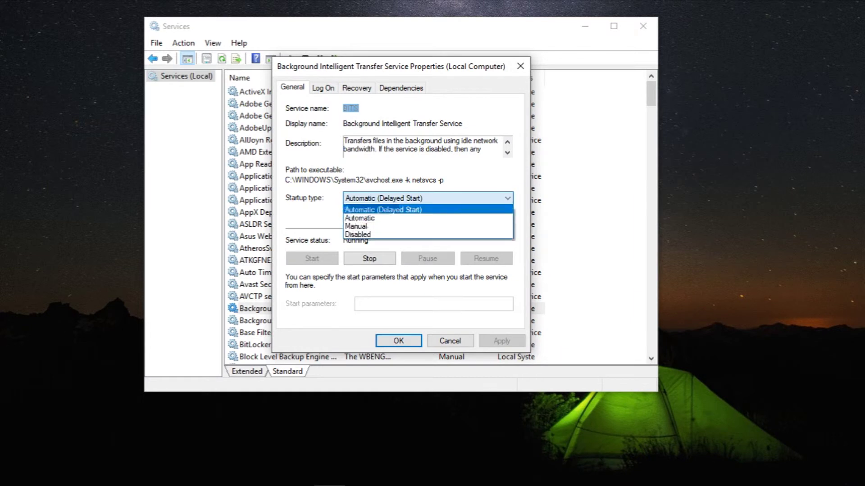
left_click(376, 235)
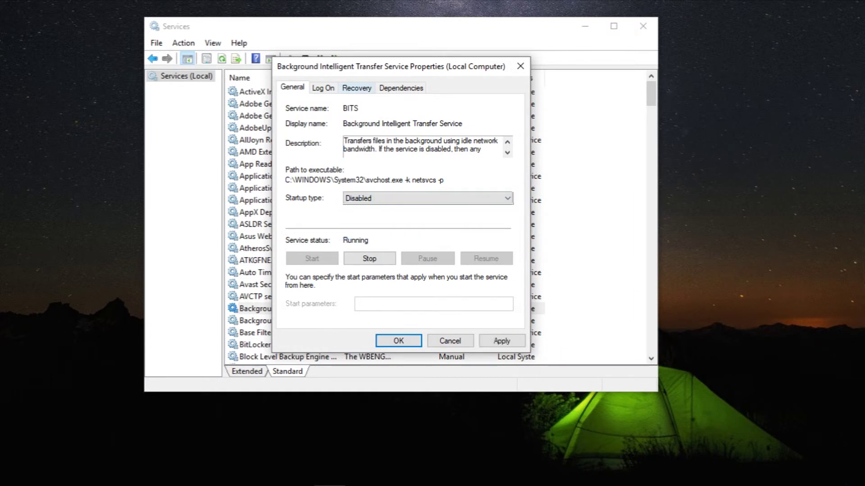
left_click(356, 88)
left_click(501, 341)
left_click(399, 341)
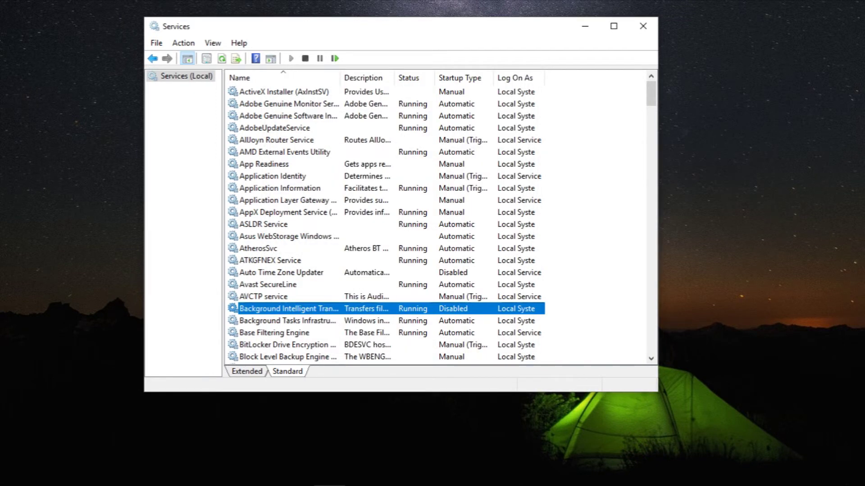
left_click(643, 25)
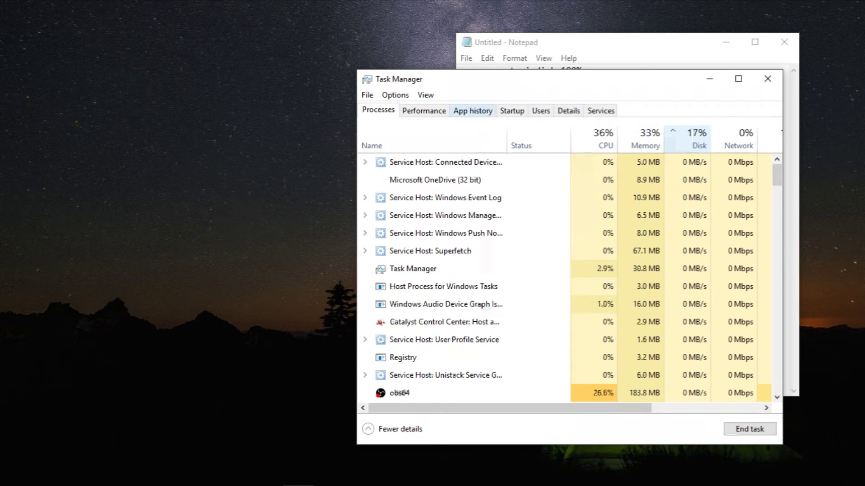
In Task Manager, check the disk performance graph and sort the processes by disk usage, highest first.
left_click(424, 110)
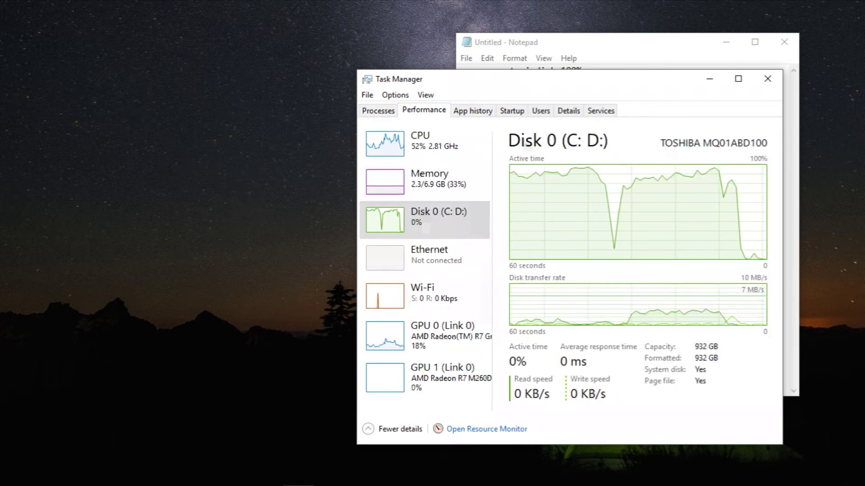
left_click(378, 111)
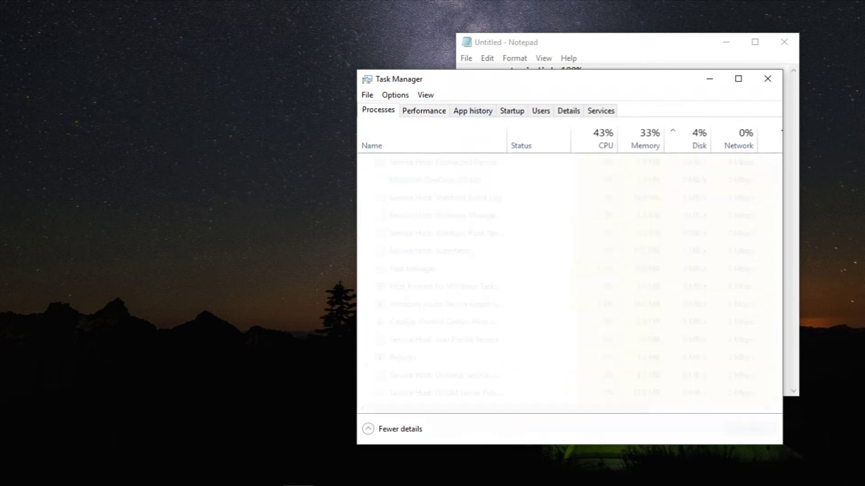
left_click(688, 139)
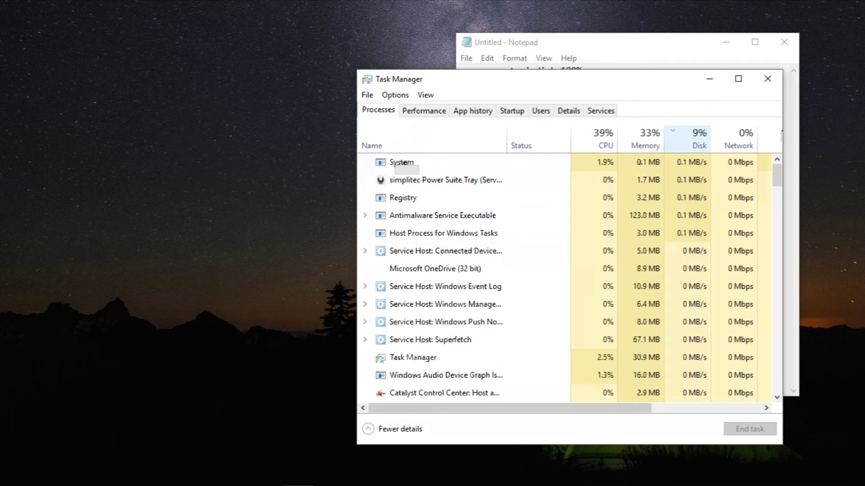
Switch to Notepad, move its window clear of Task Manager, and add the line "5. oke berhasil disk kembali ke 4-10%".
left_click(269, 474)
left_click_drag(522, 47, 98, 57)
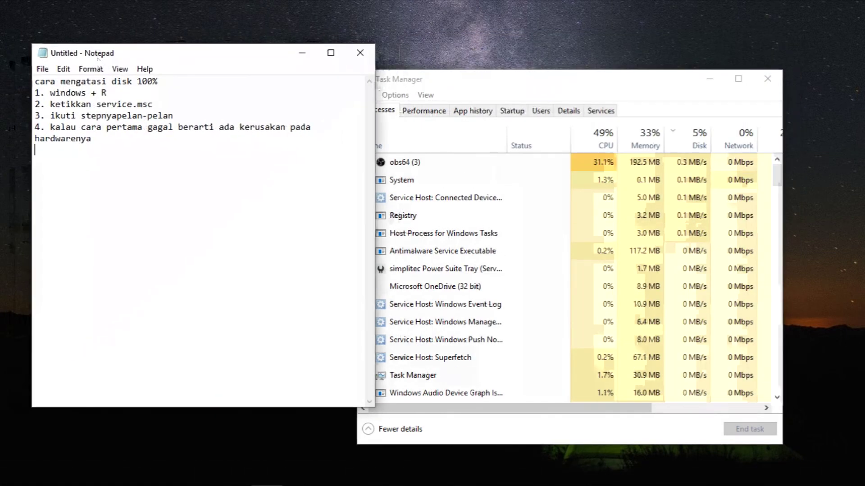
type("5. oke be")
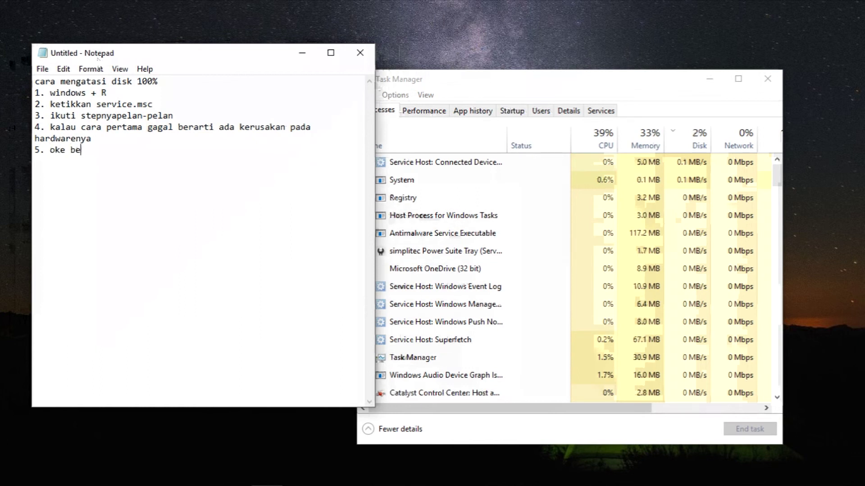
type("rhasil ")
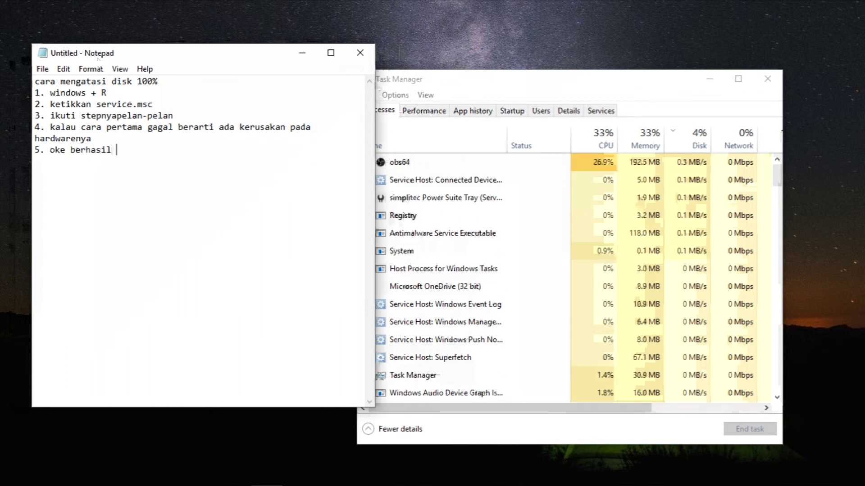
type("disk kem")
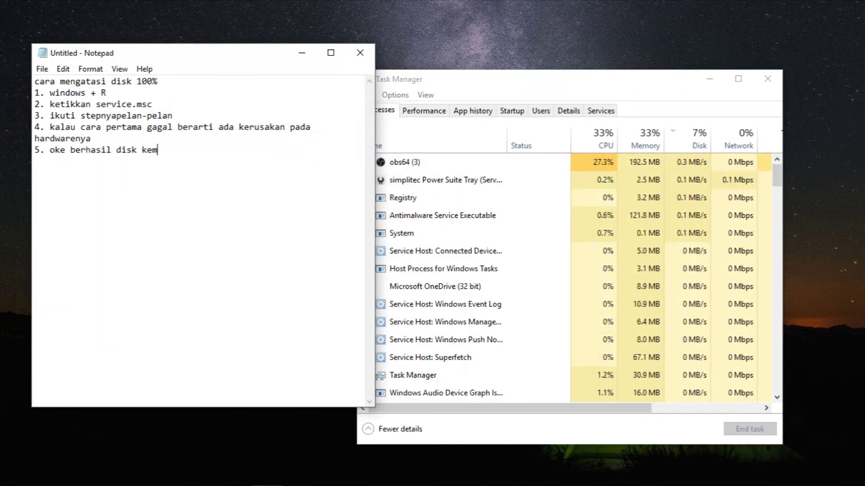
type("bali ke")
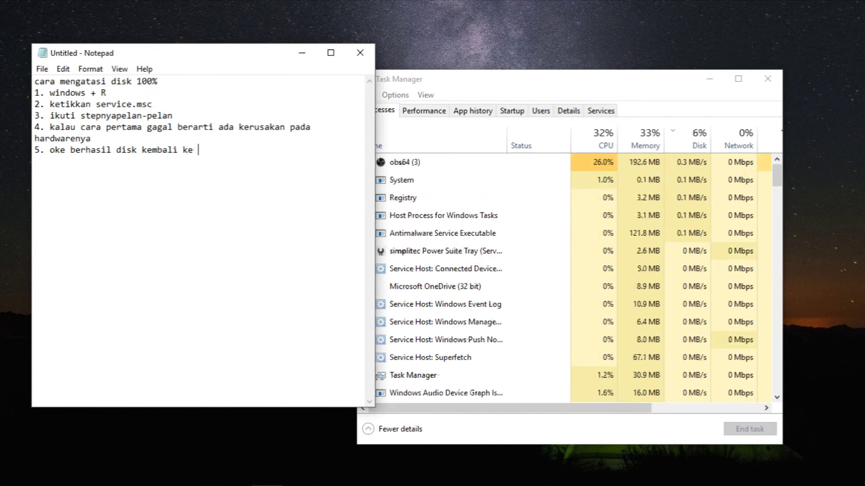
type(" 4-")
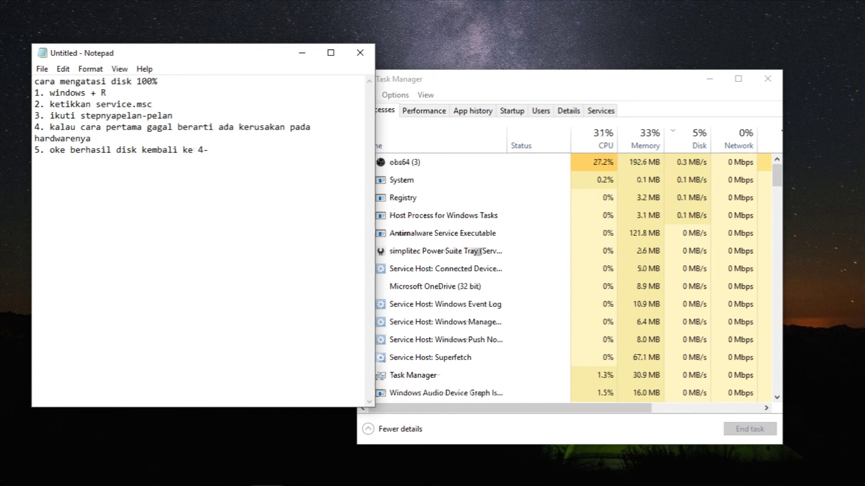
type("10")
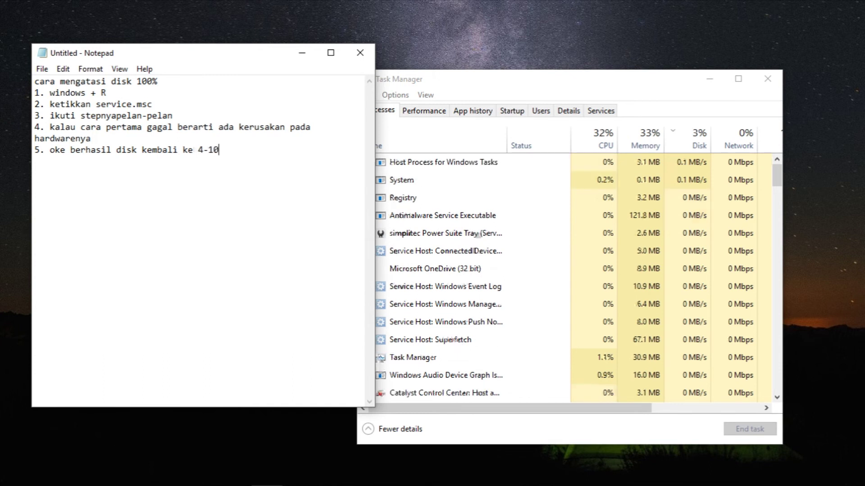
type("%")
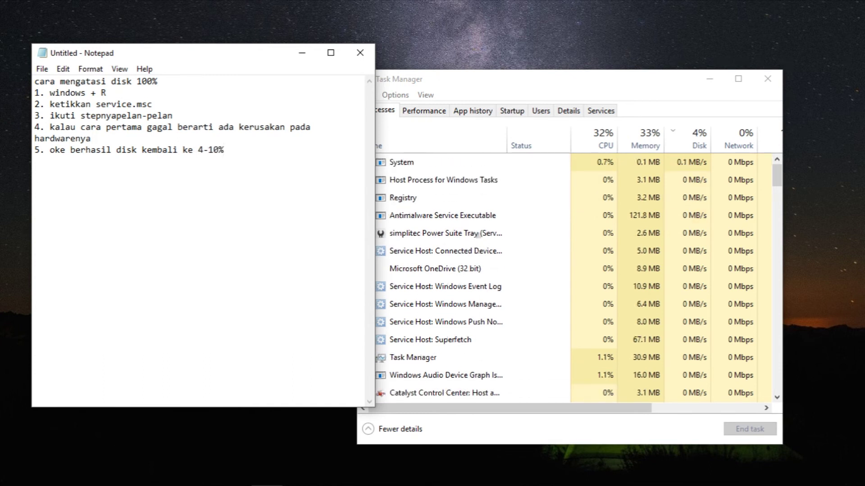
Add a closing line below item 5 of the notes reading ". semoga bermanfa".
key("Return")
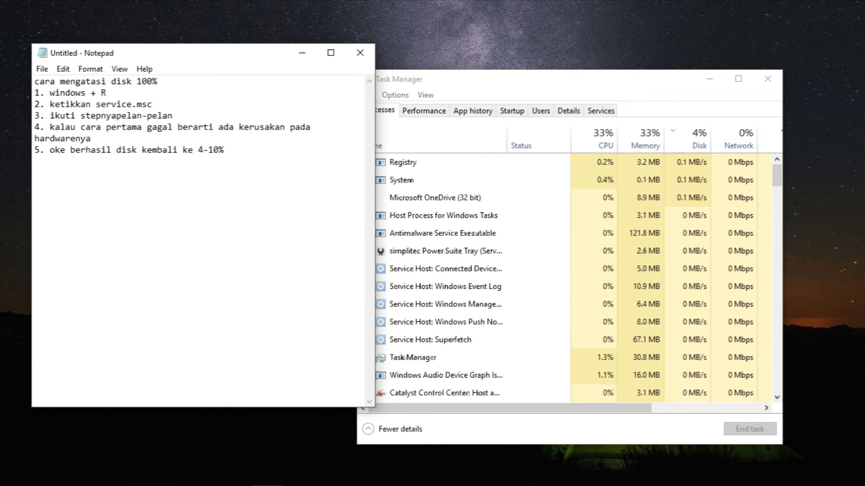
type(". s")
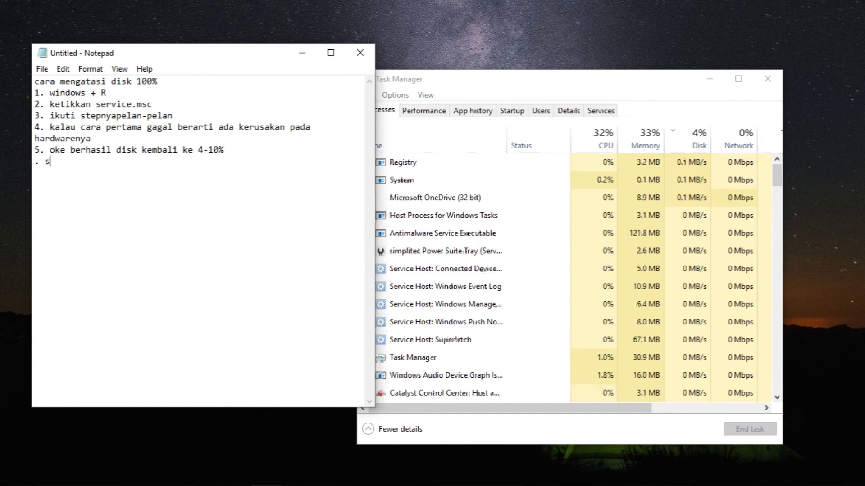
type("emoga ber")
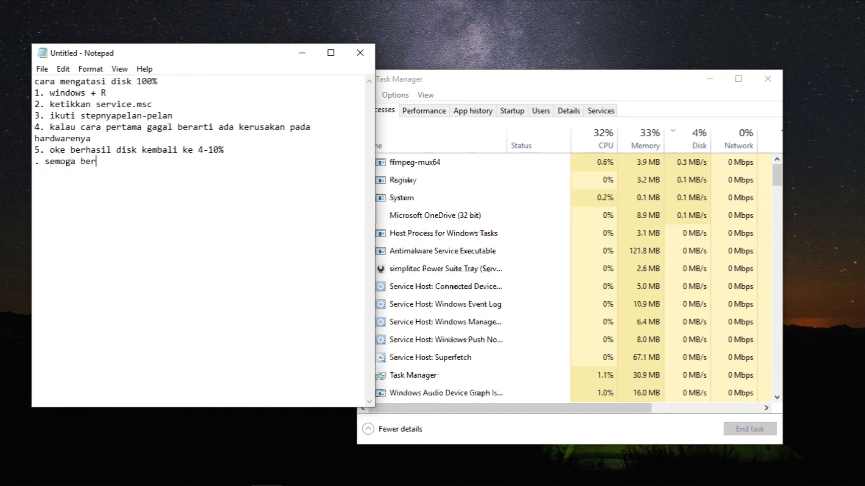
type("manfa")
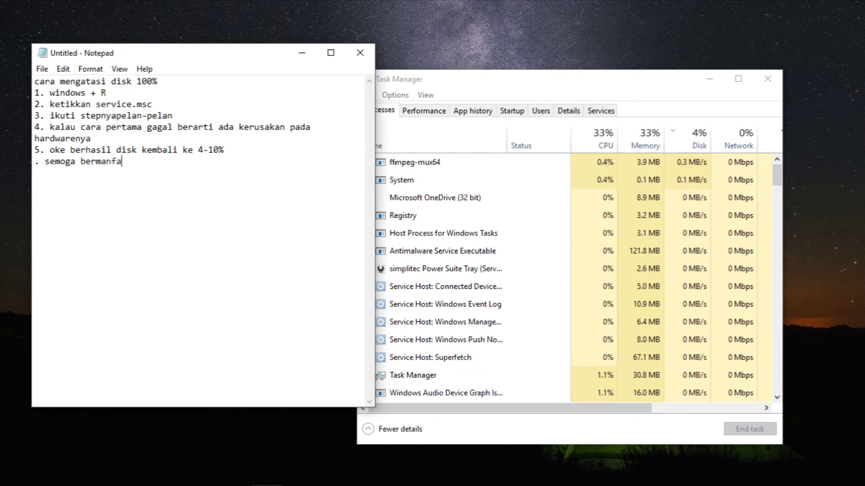